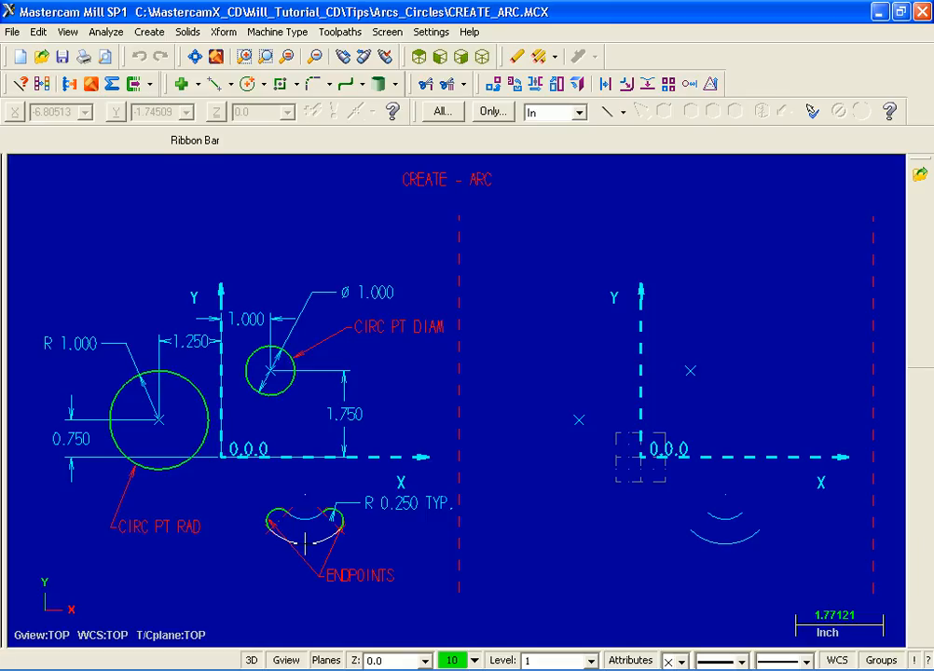
- Create a 1.0 inch diameter center-point circle on the existing point marker at X1.0, Y1.75, and undo it
click(305, 544)
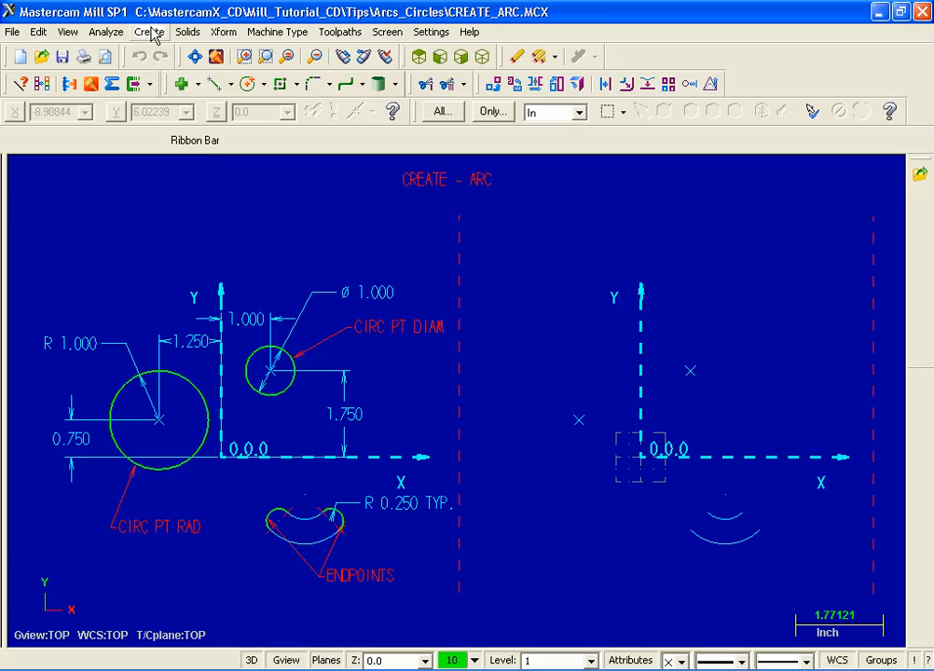
click(149, 33)
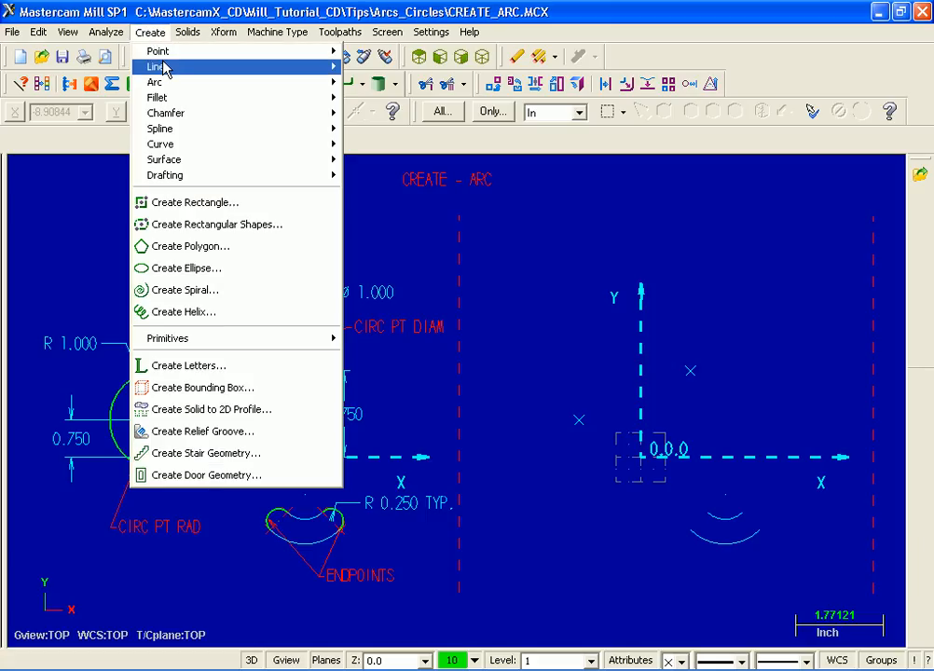
mouse_move(174, 89)
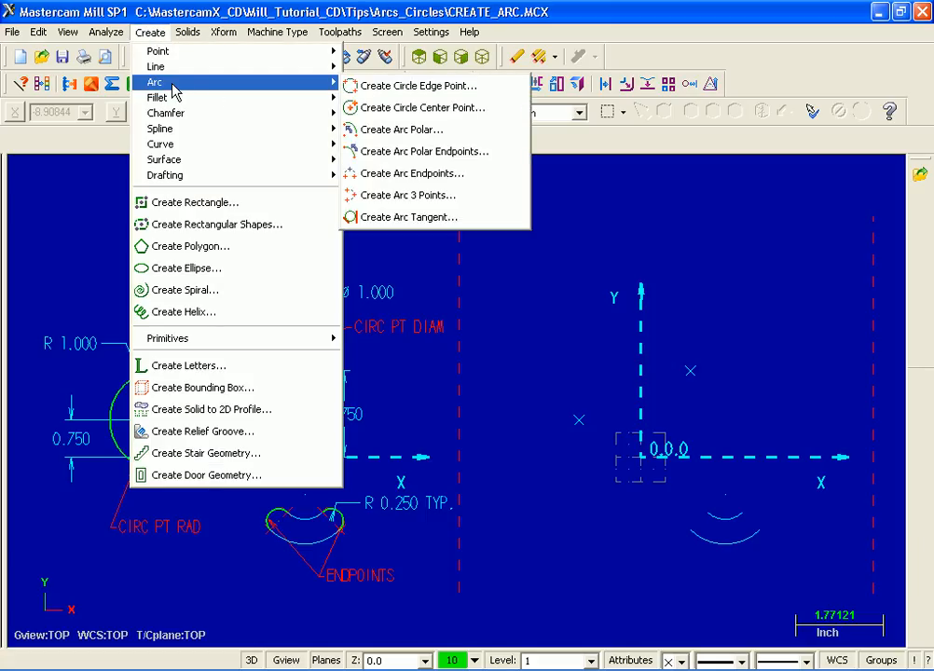
click(493, 117)
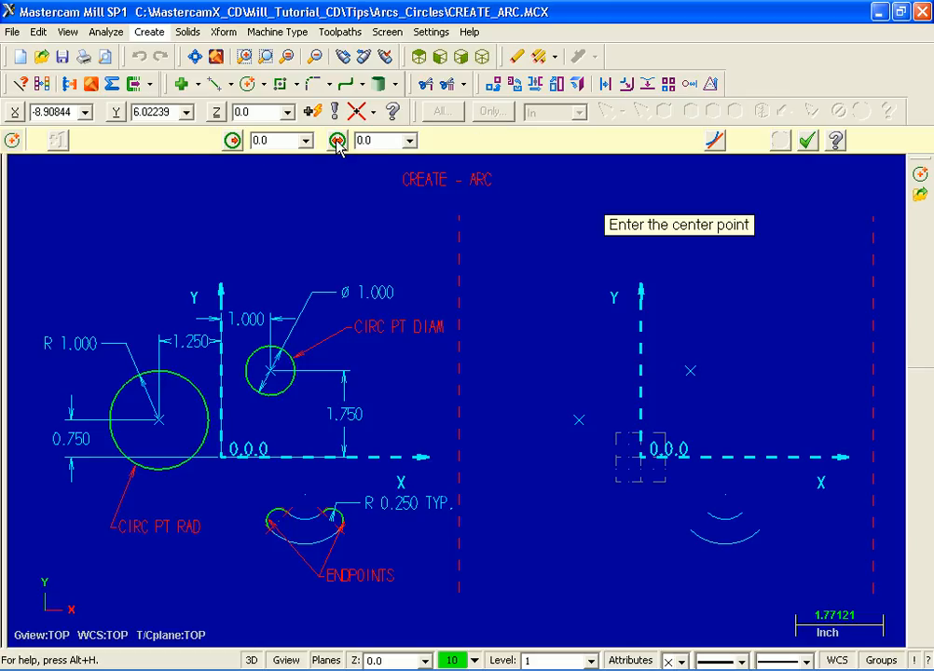
double_click(375, 142)
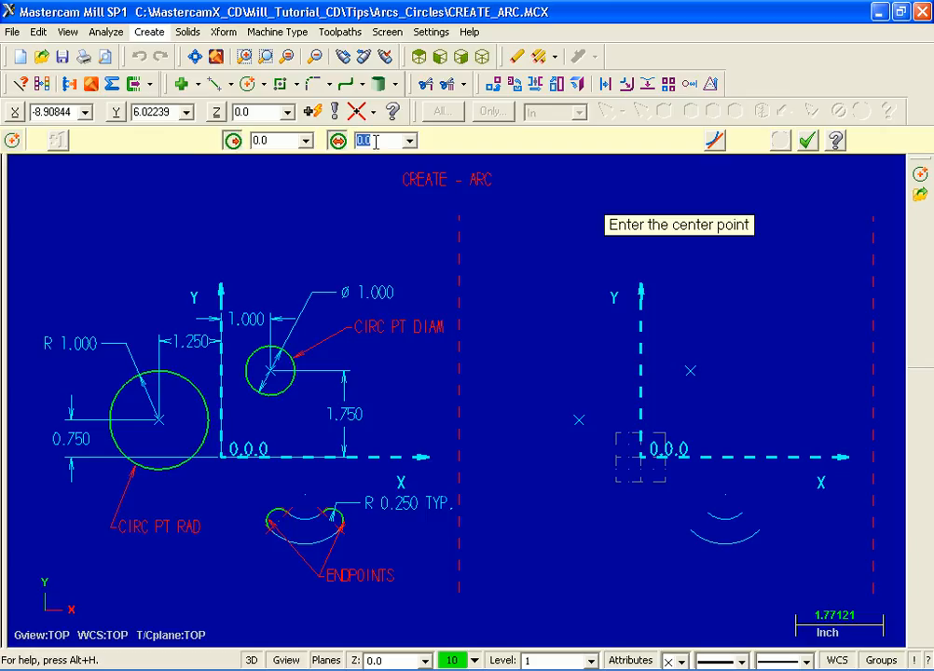
text(1.0)
key(Return)
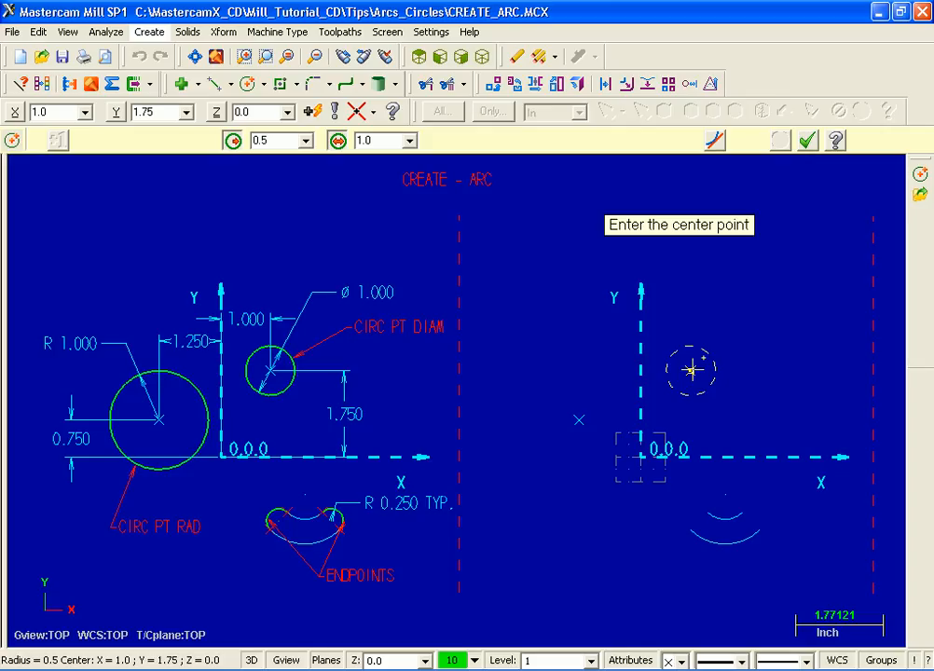
click(691, 370)
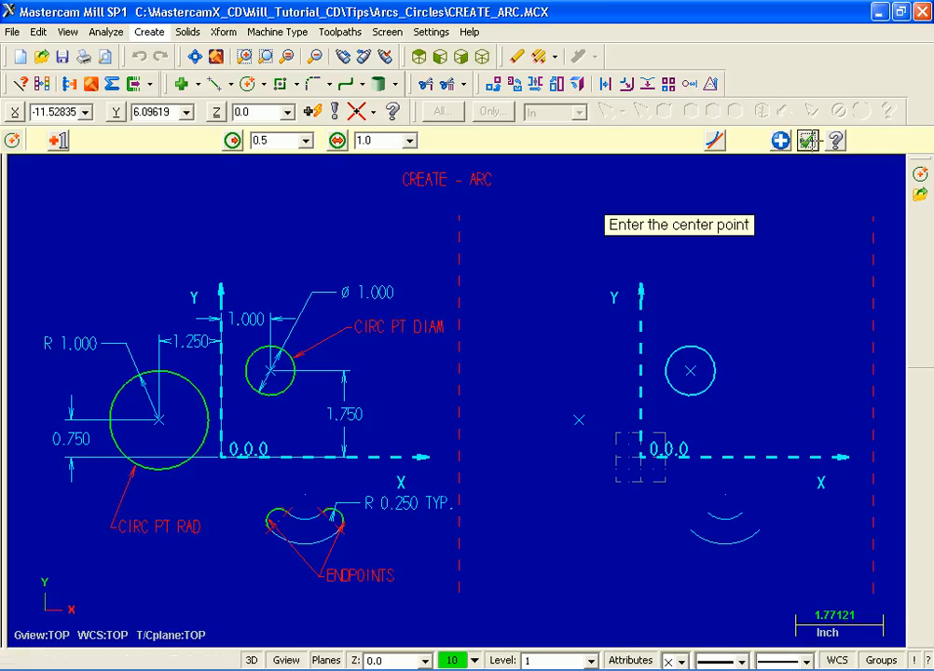
click(808, 141)
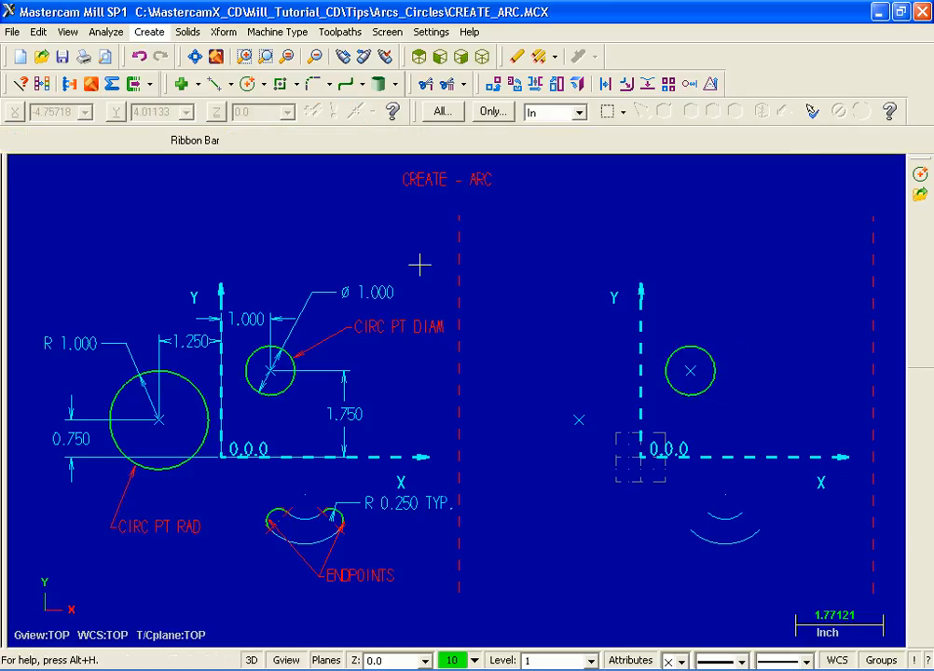
click(140, 58)
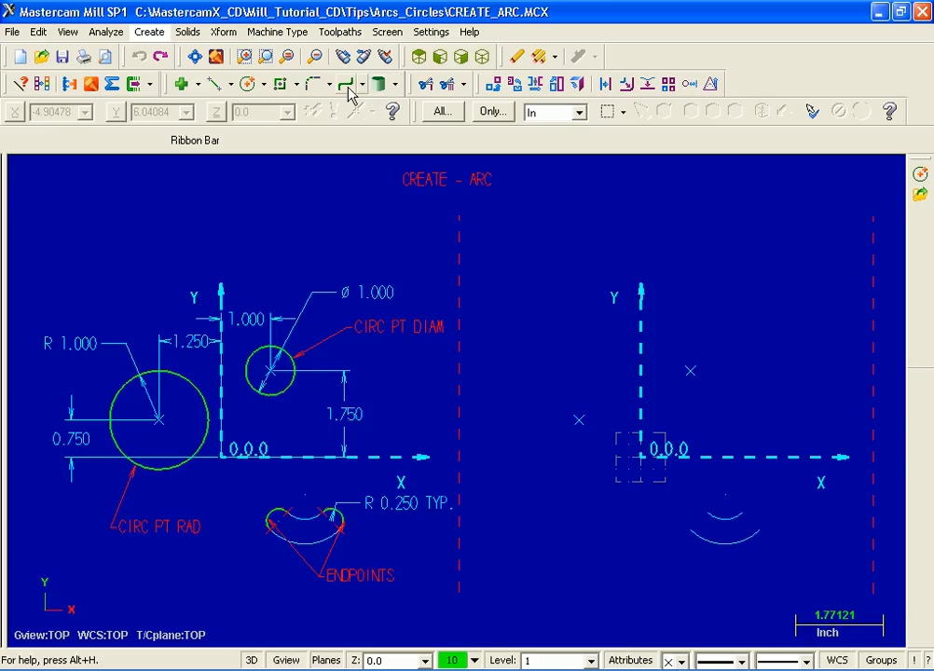
- Create a 1.0 inch diameter center-point circle by entering the center coordinates 1,1.75
click(264, 85)
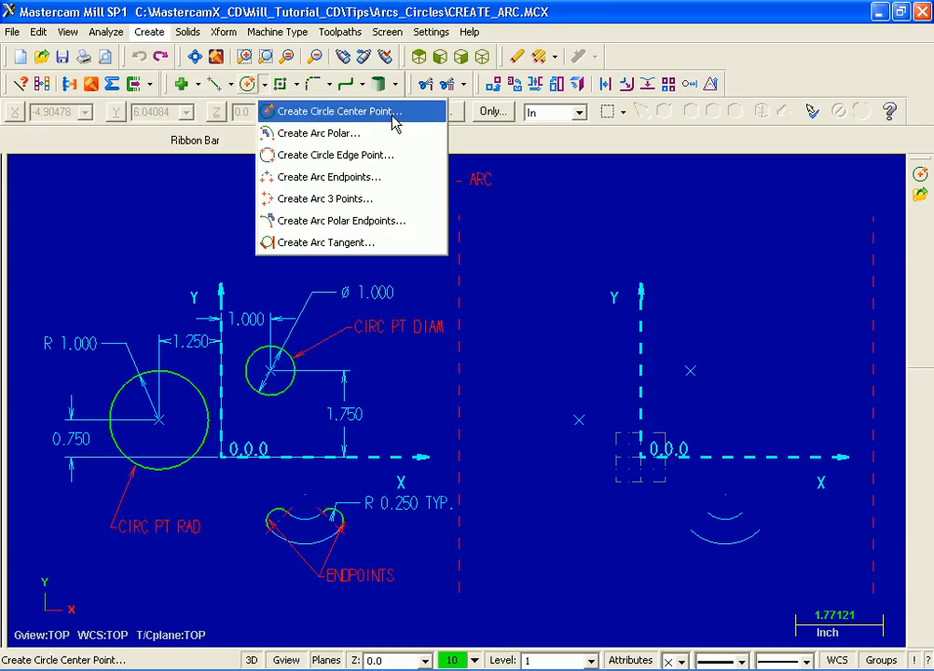
click(339, 111)
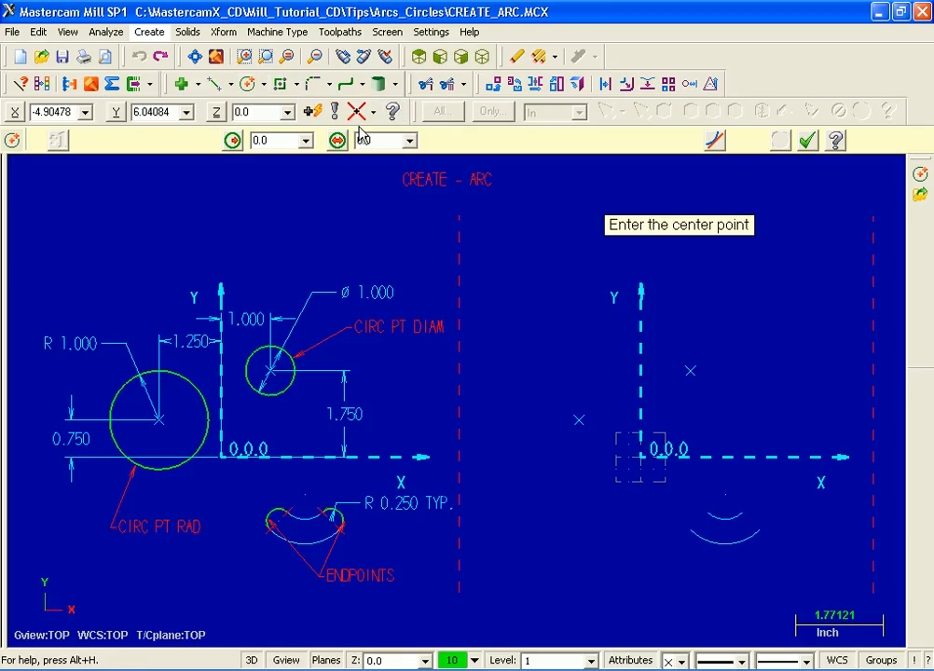
double_click(374, 140)
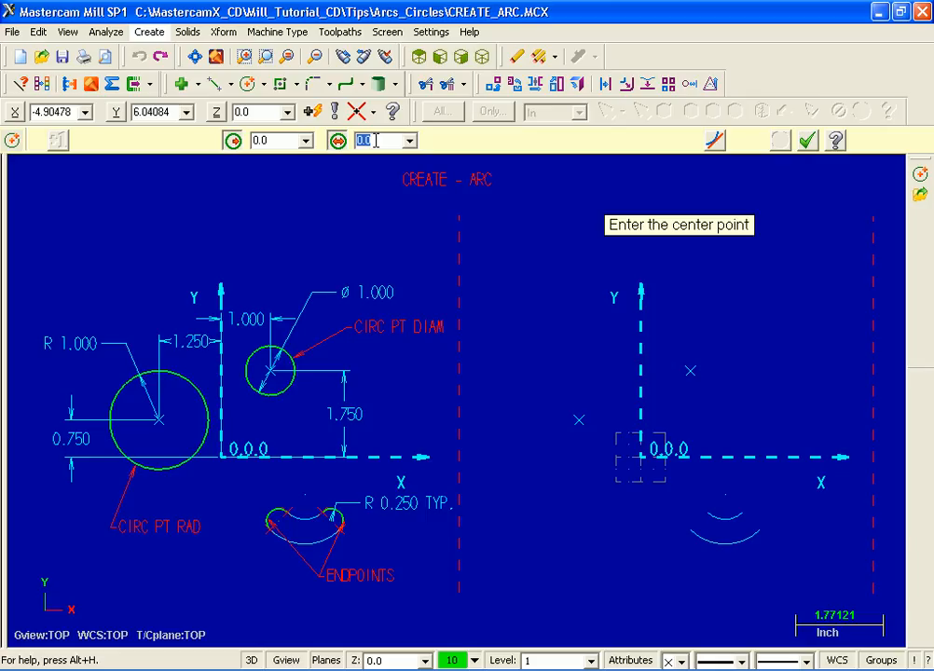
text(1.0)
key(Return)
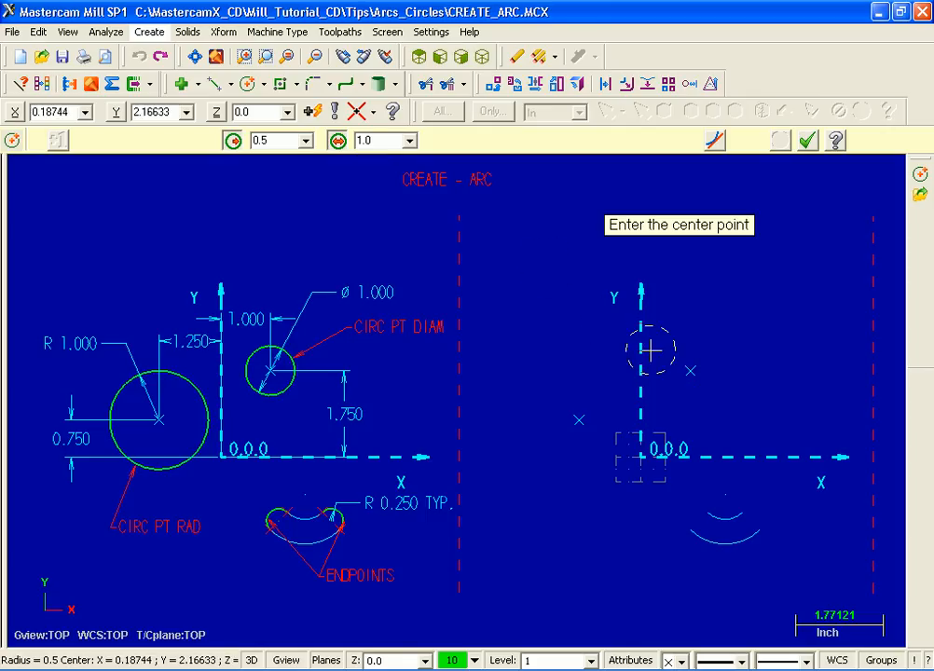
click(314, 111)
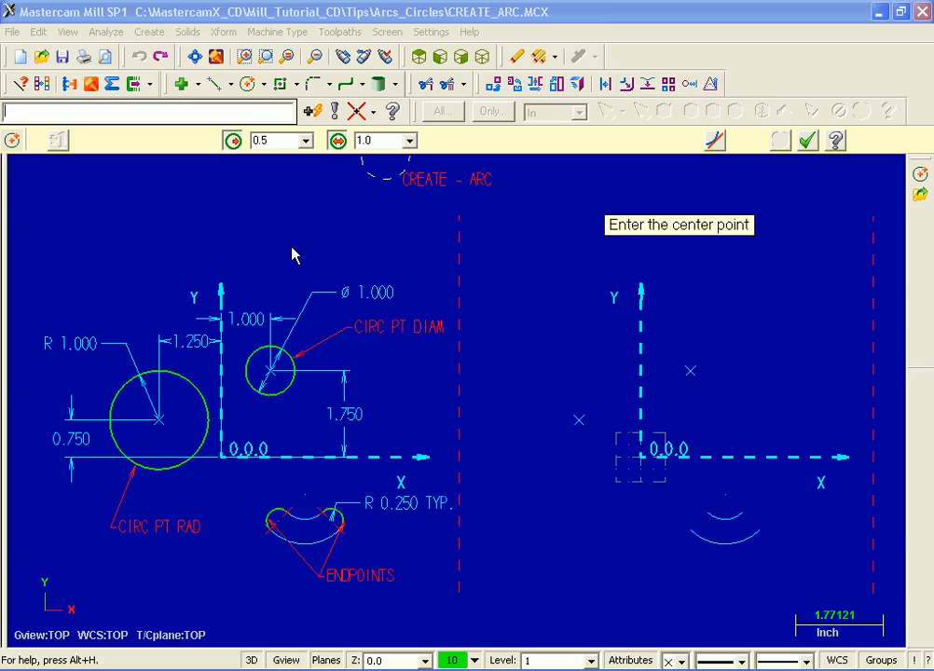
text(1,1.75)
key(Return)
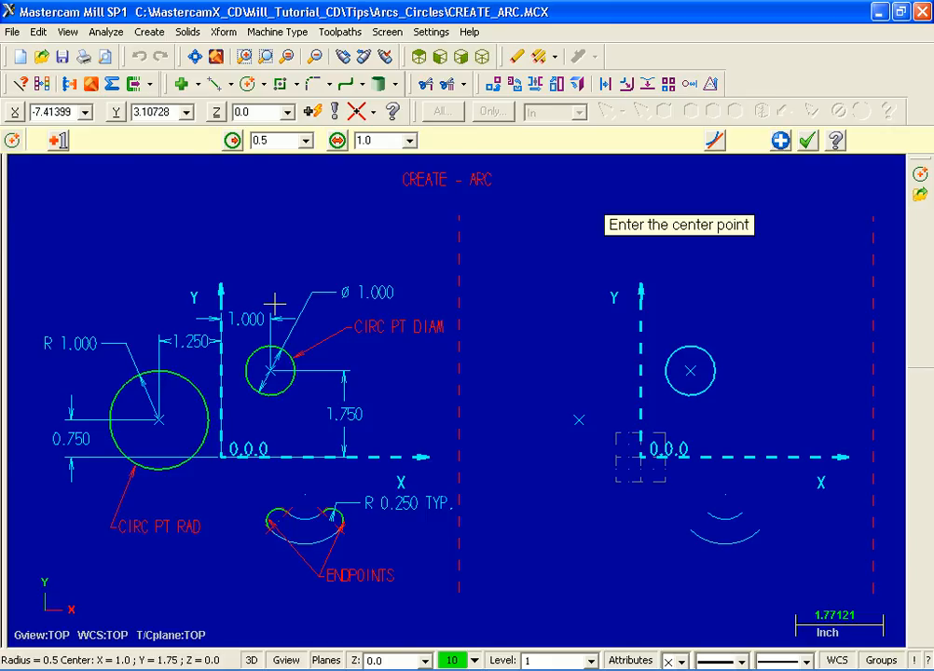
click(808, 141)
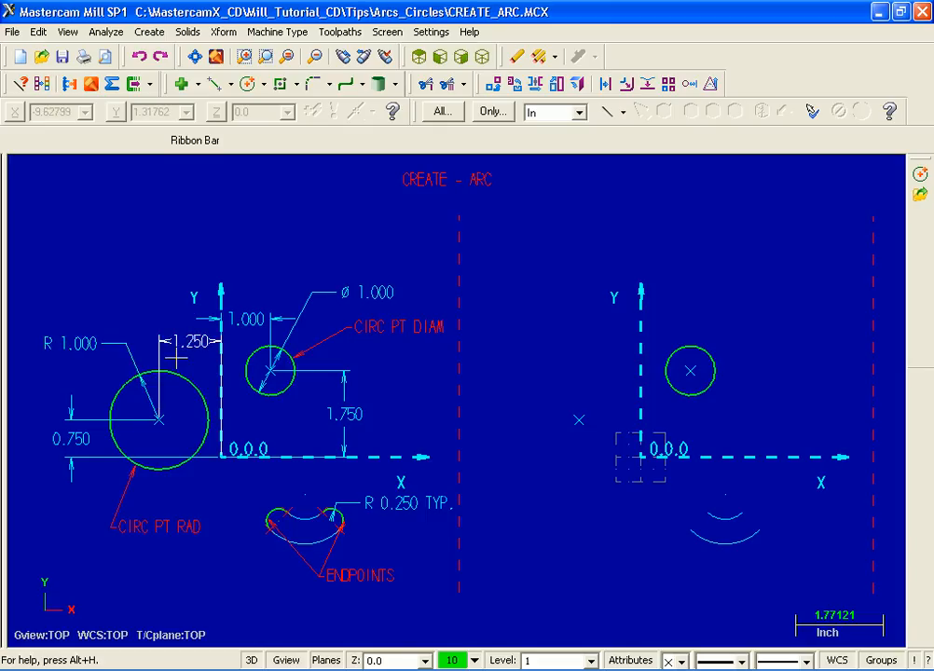
- Create a center-point circle of radius 1.0 inch on the existing point marker at X-1.25, Y0.75
click(248, 86)
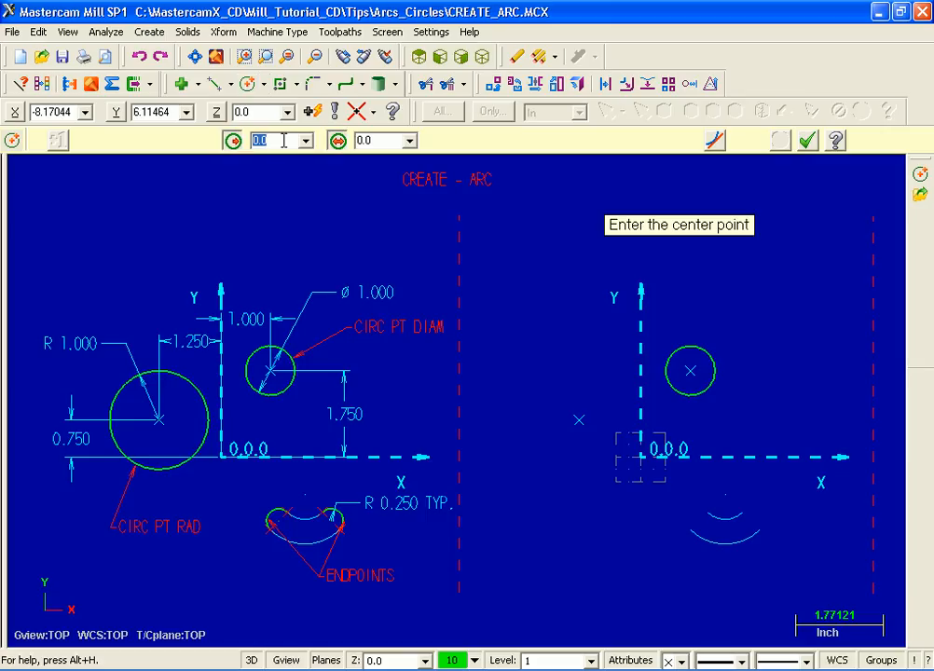
double_click(283, 141)
text(1.0)
key(Return)
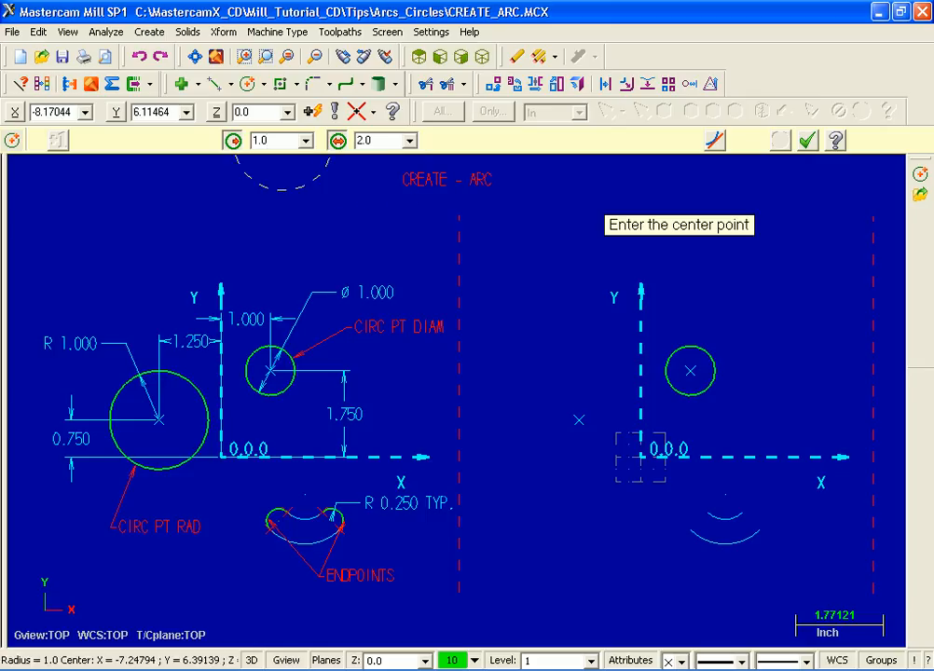
click(580, 419)
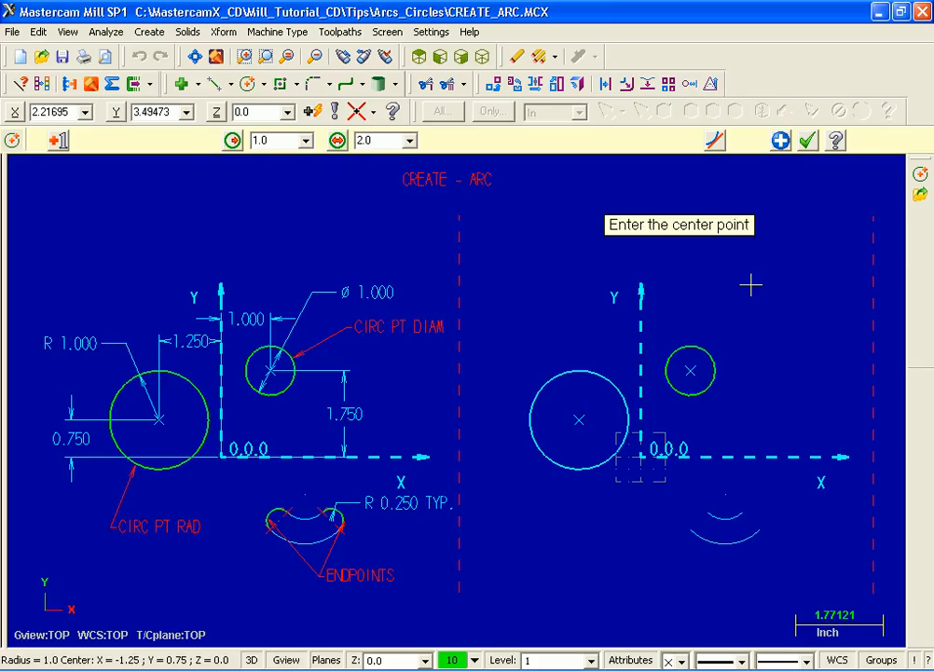
click(808, 142)
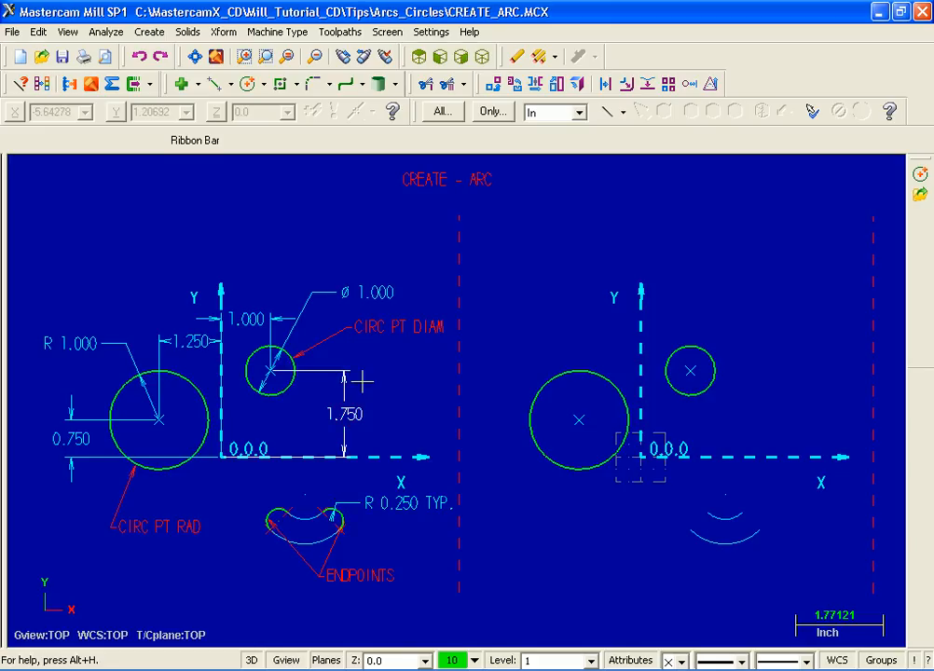
- Create an endpoints arc of radius 0.25 joining the left ends of the two curved slot arcs, keeping the outward-bulging solution
click(267, 85)
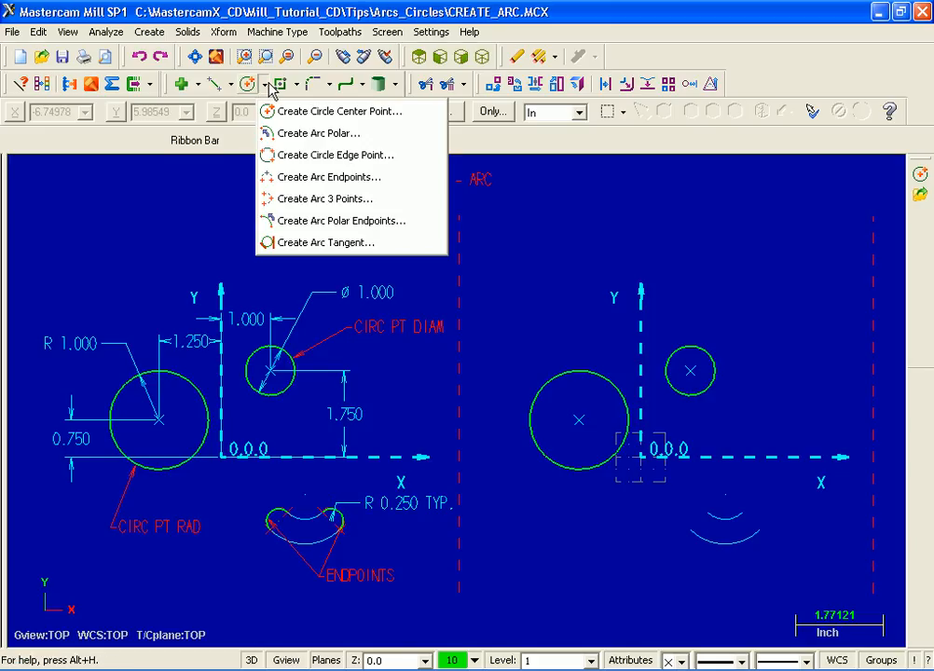
click(388, 185)
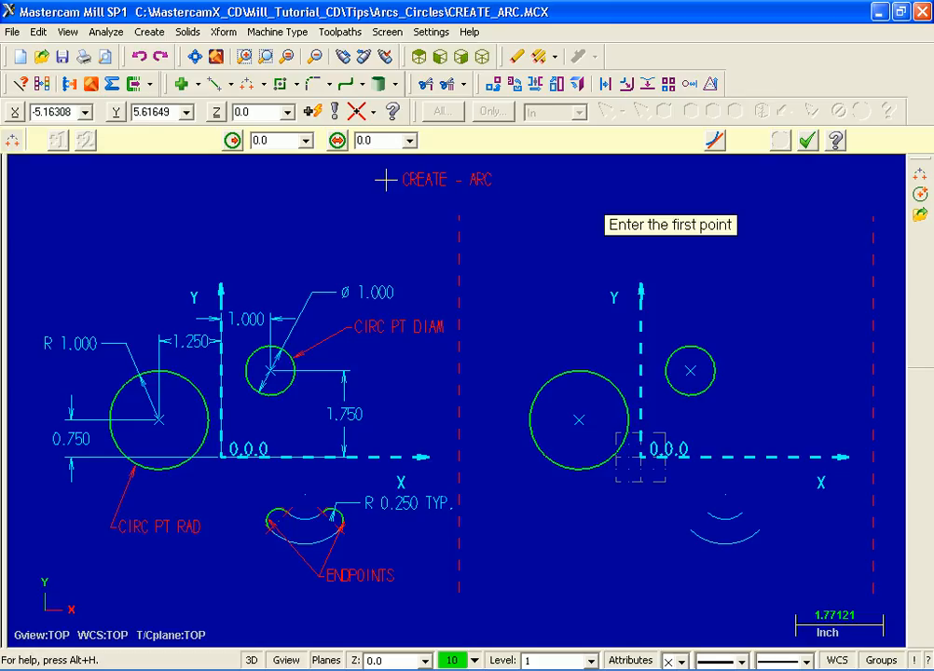
click(280, 140)
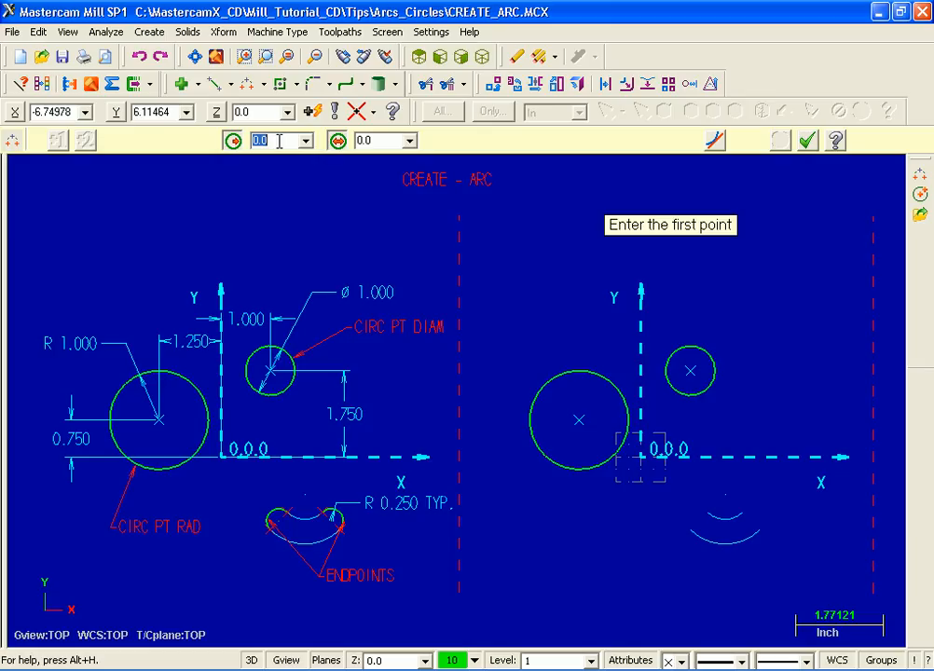
key(BackSpace)
text(.25)
click(238, 147)
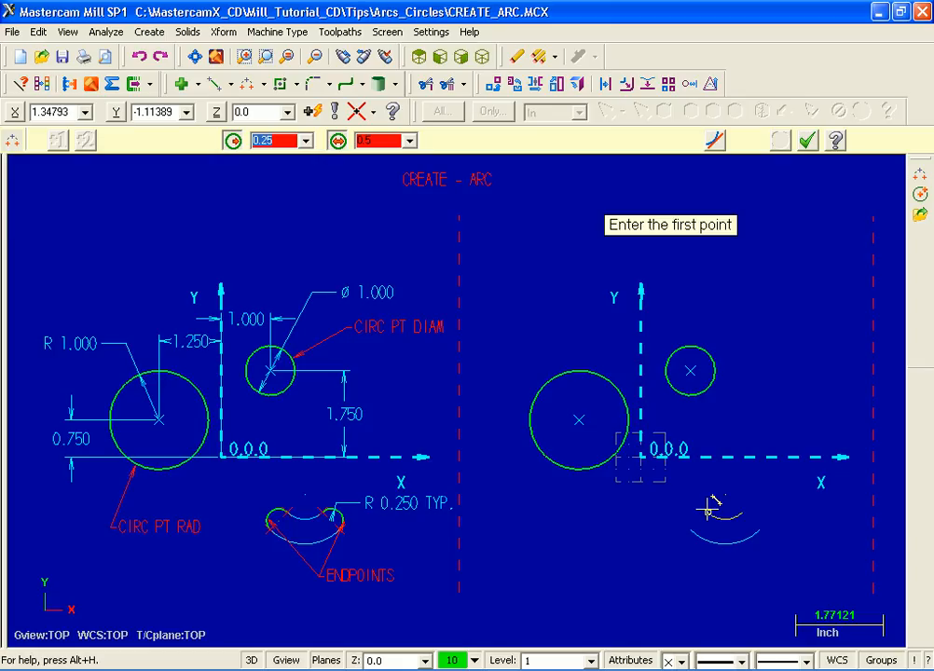
click(710, 508)
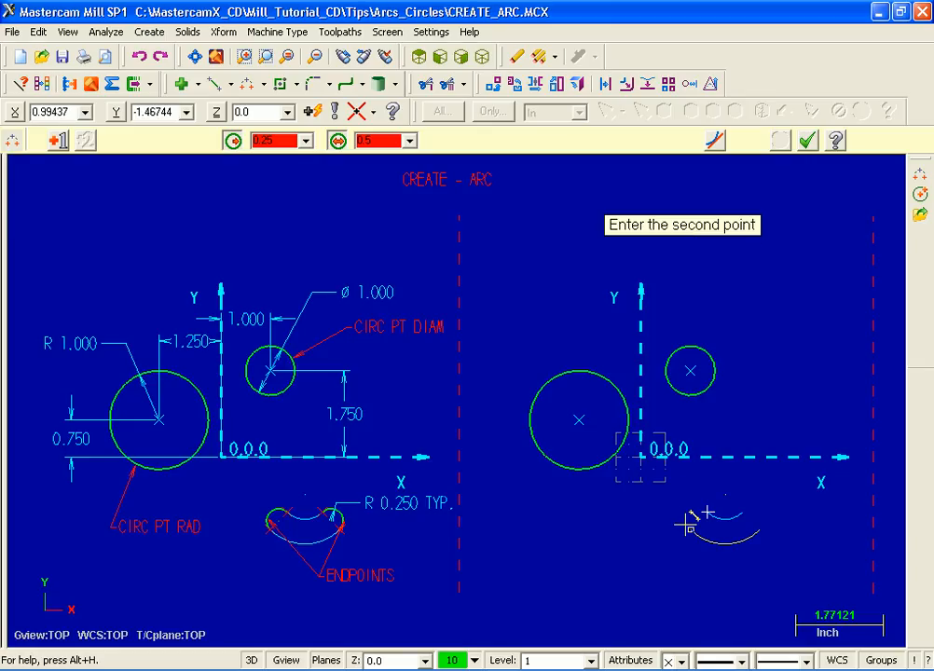
click(691, 528)
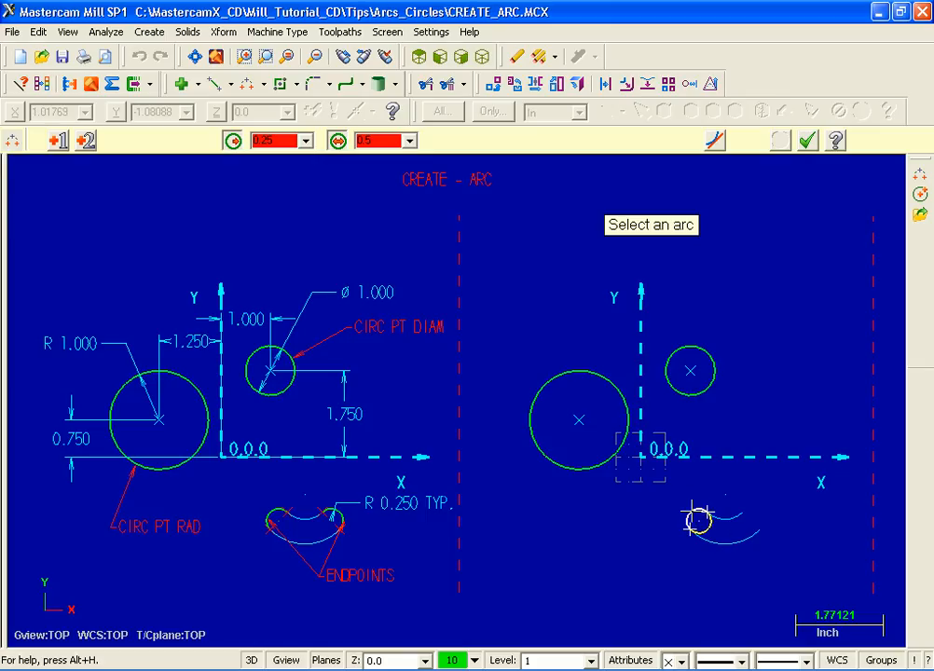
click(699, 519)
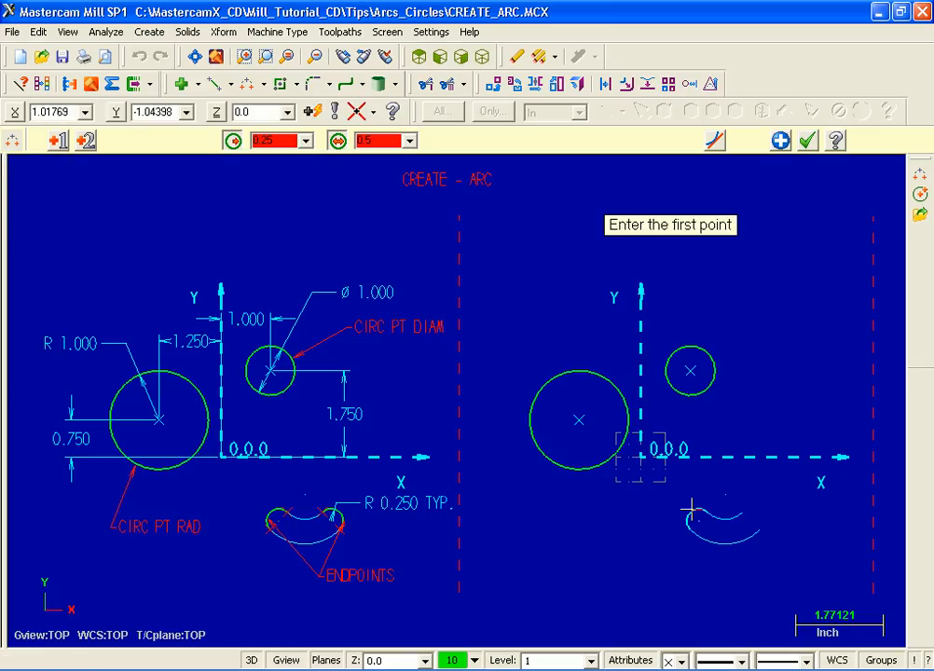
click(780, 141)
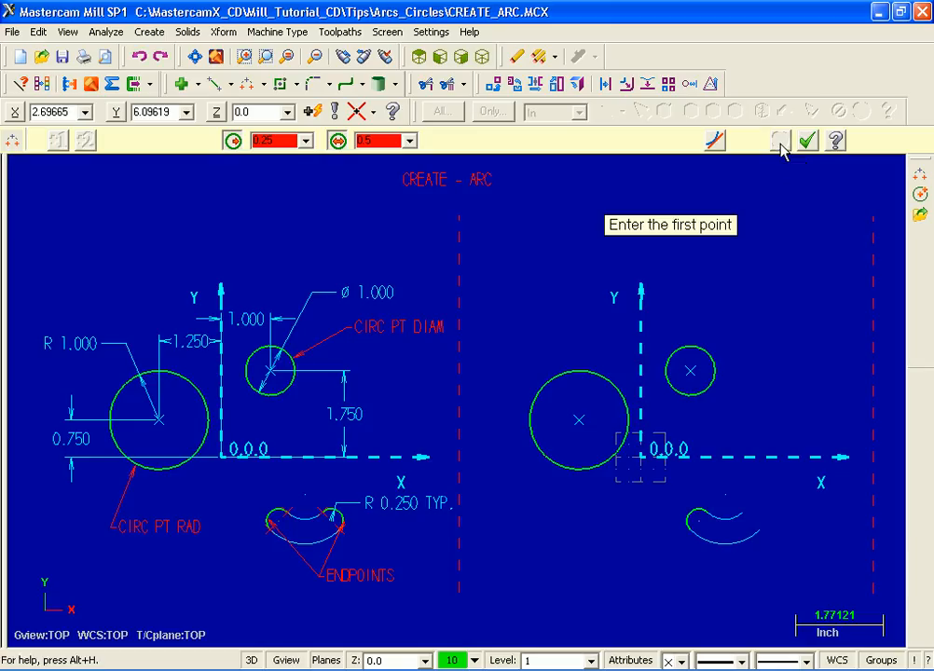
- Close the slot's right end with an outward-bulging 0.25 radius arc between the two curved arcs' right endpoints
click(761, 529)
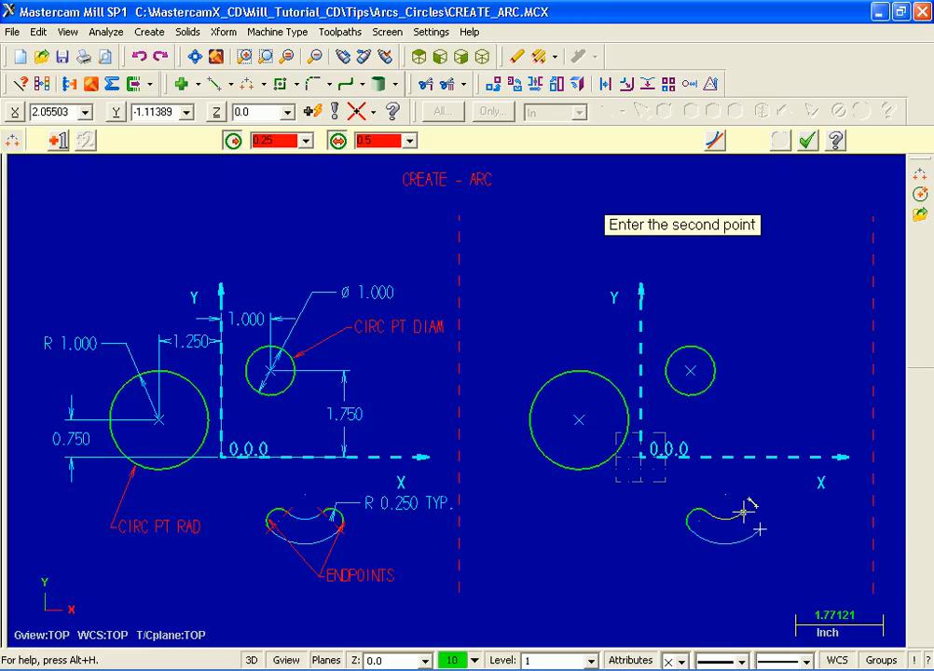
click(746, 511)
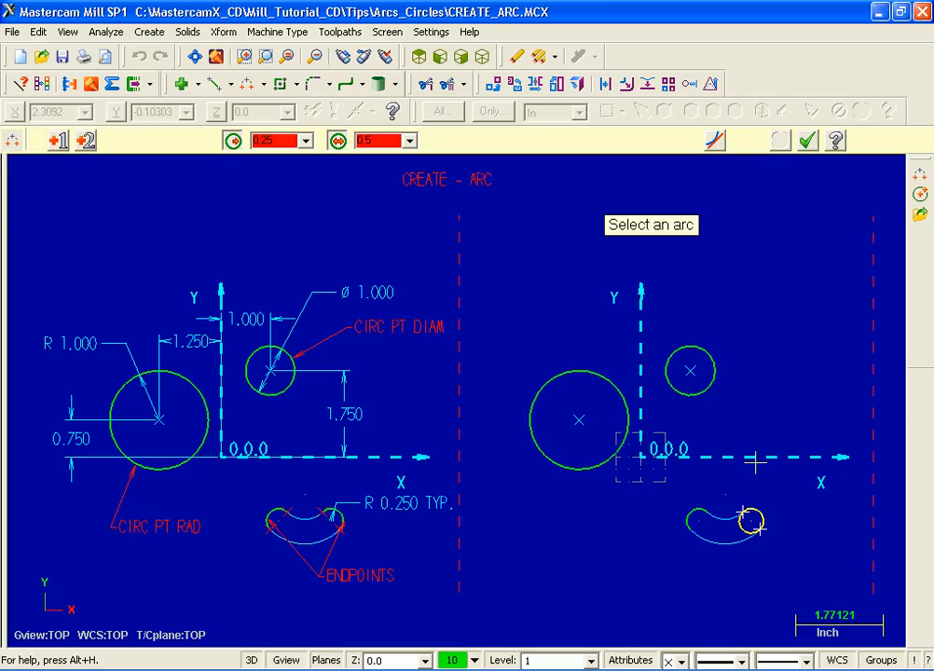
click(762, 516)
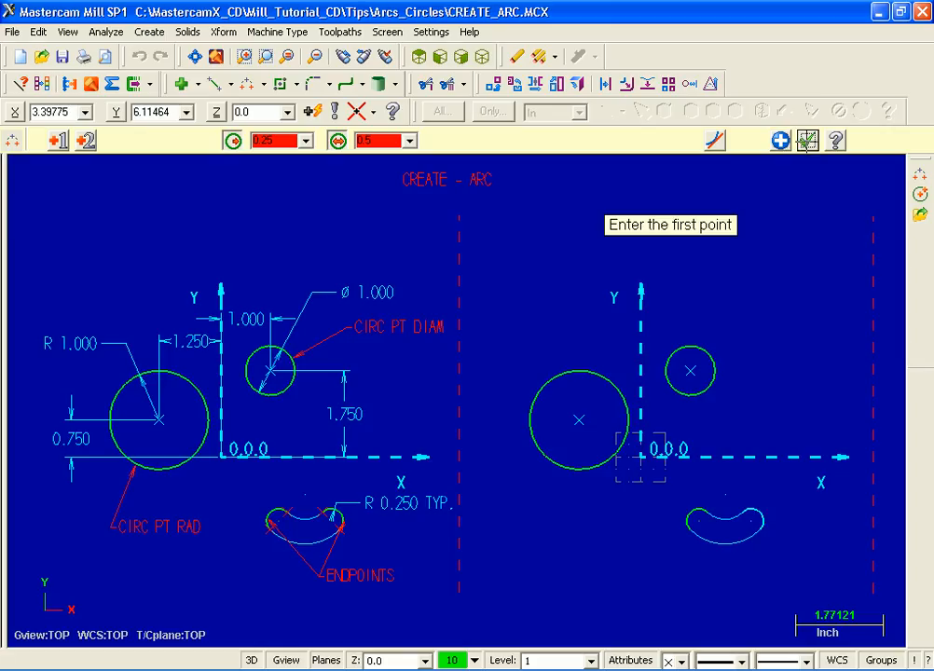
click(809, 142)
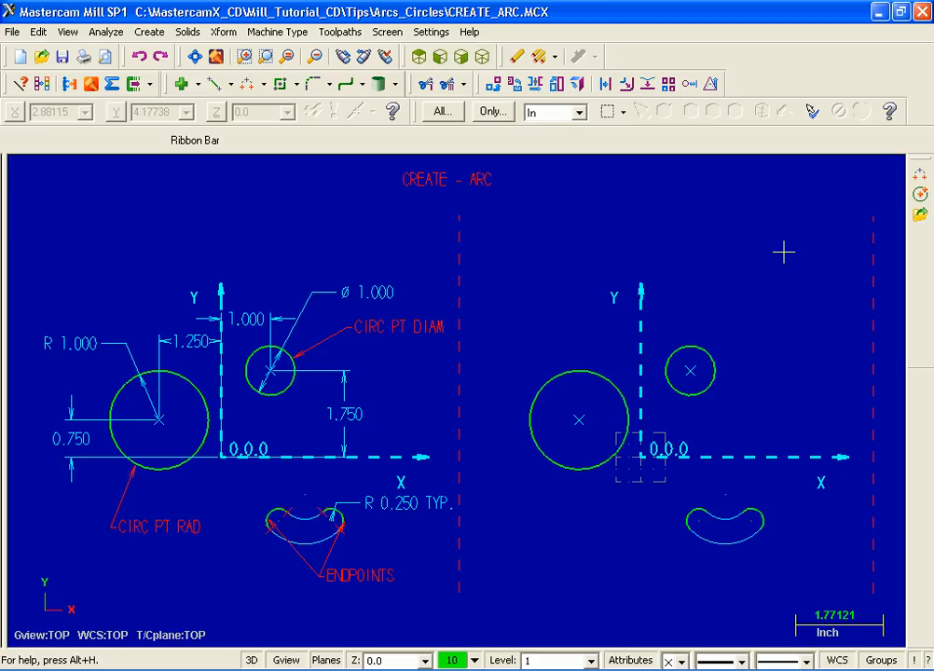